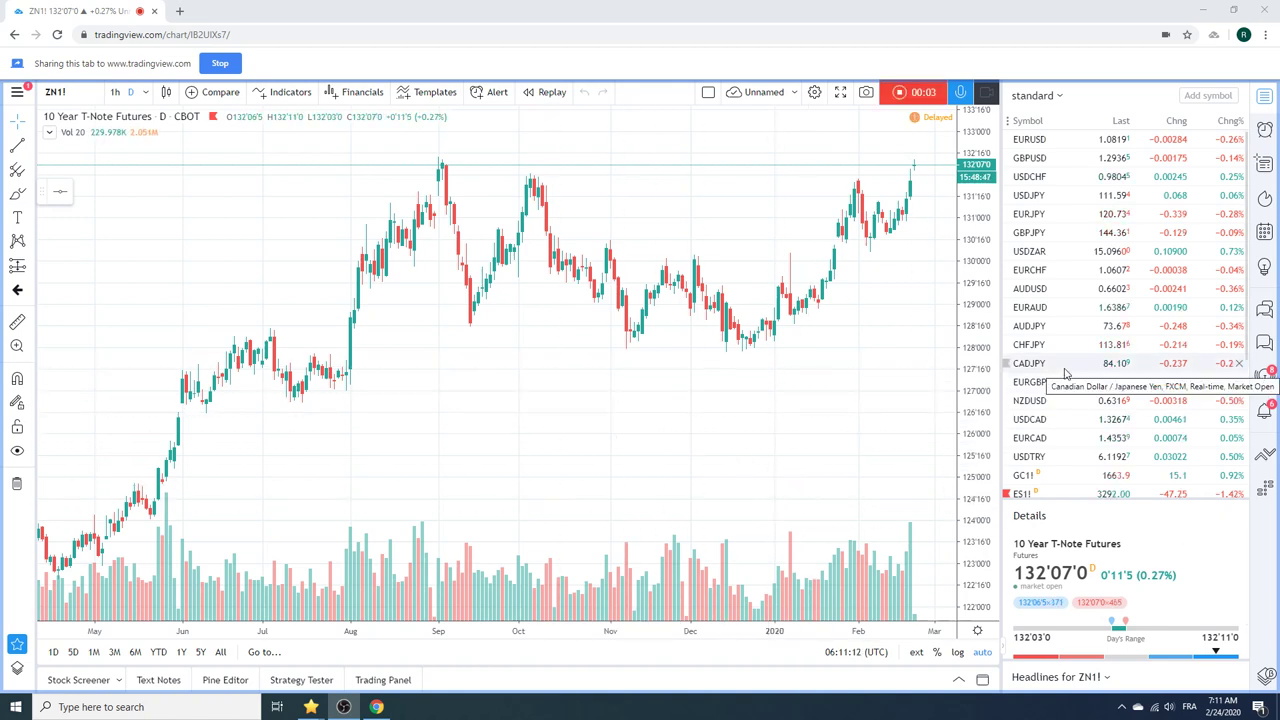
Step: Load the ES1! S&P 500 E-mini Futures daily chart from the watchlist
scroll(1062, 380, down, 2)
click(1030, 427)
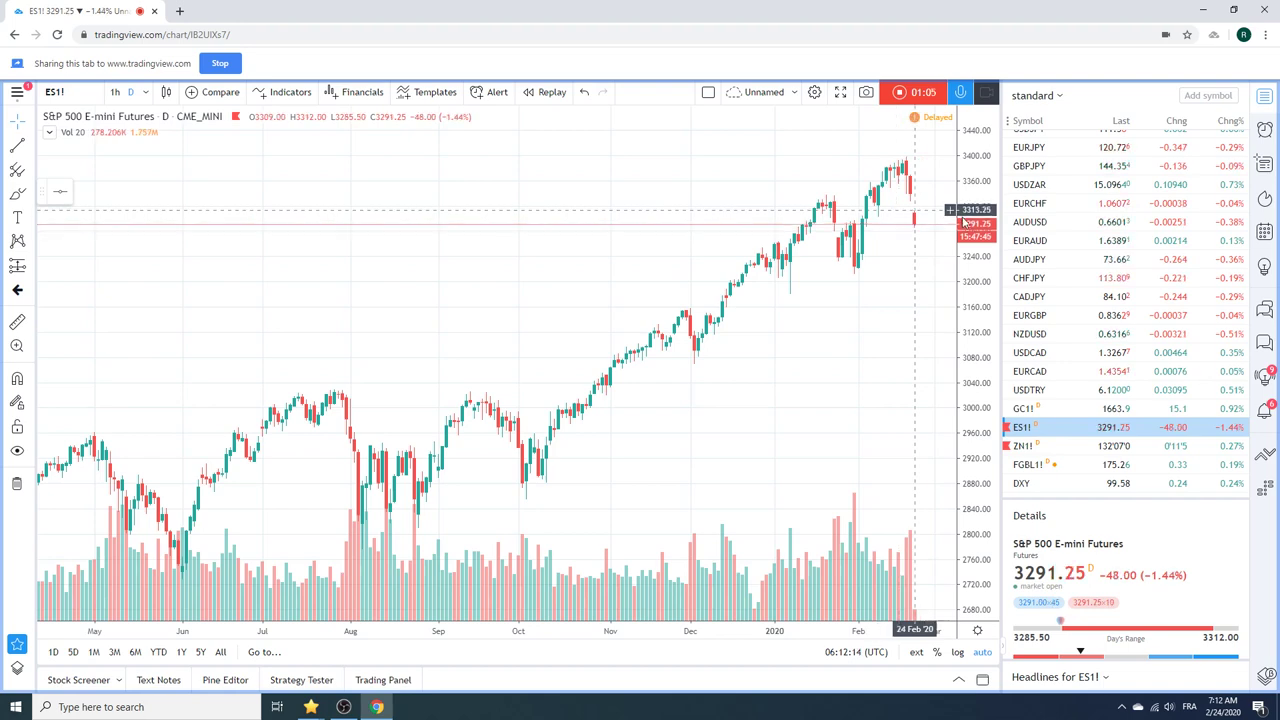
scroll(1047, 203, up, 2)
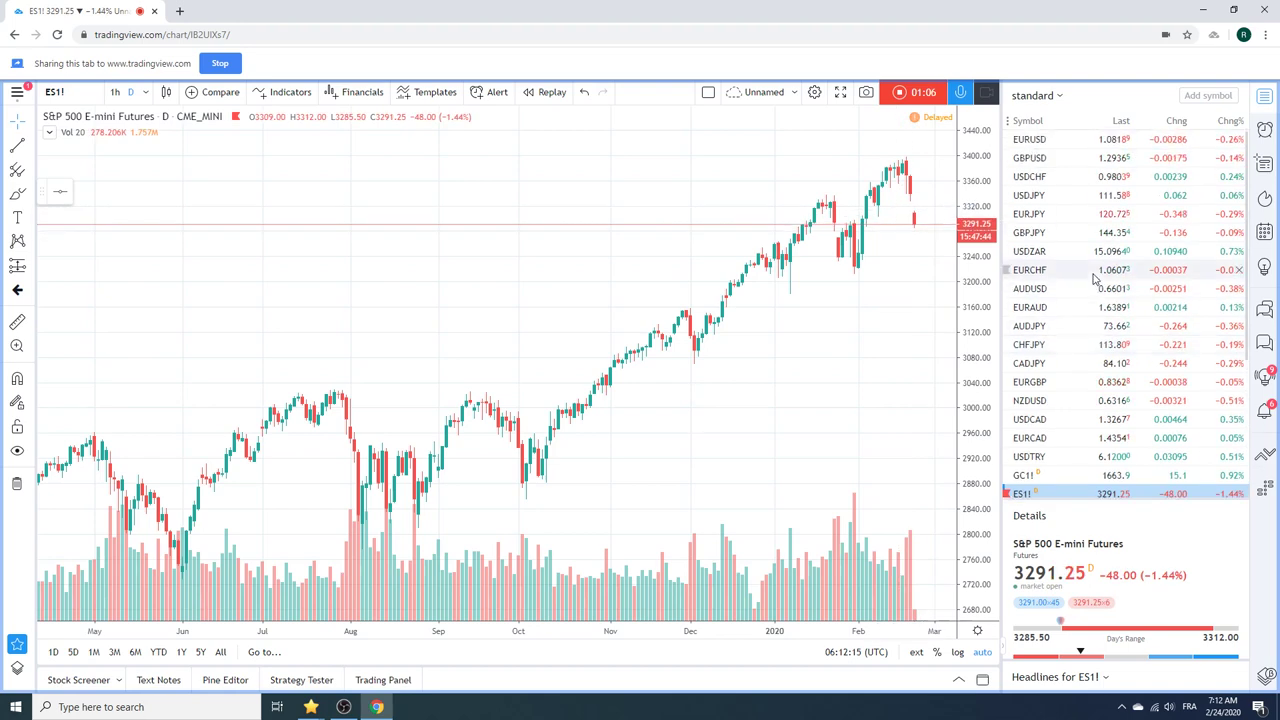
Step: Switch the chart to EURUSD (FXCM) daily candles and adjust the zoom
click(1045, 140)
scroll(800, 270, up, 3)
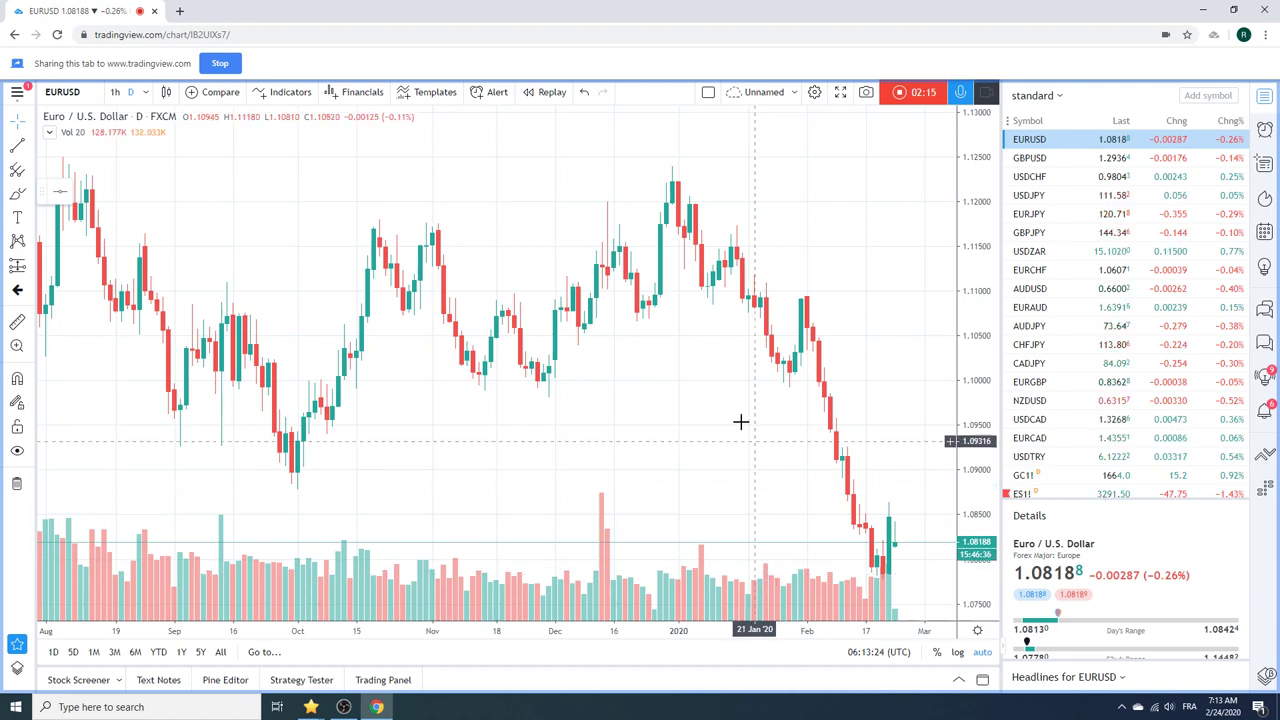
scroll(735, 405, down, 2)
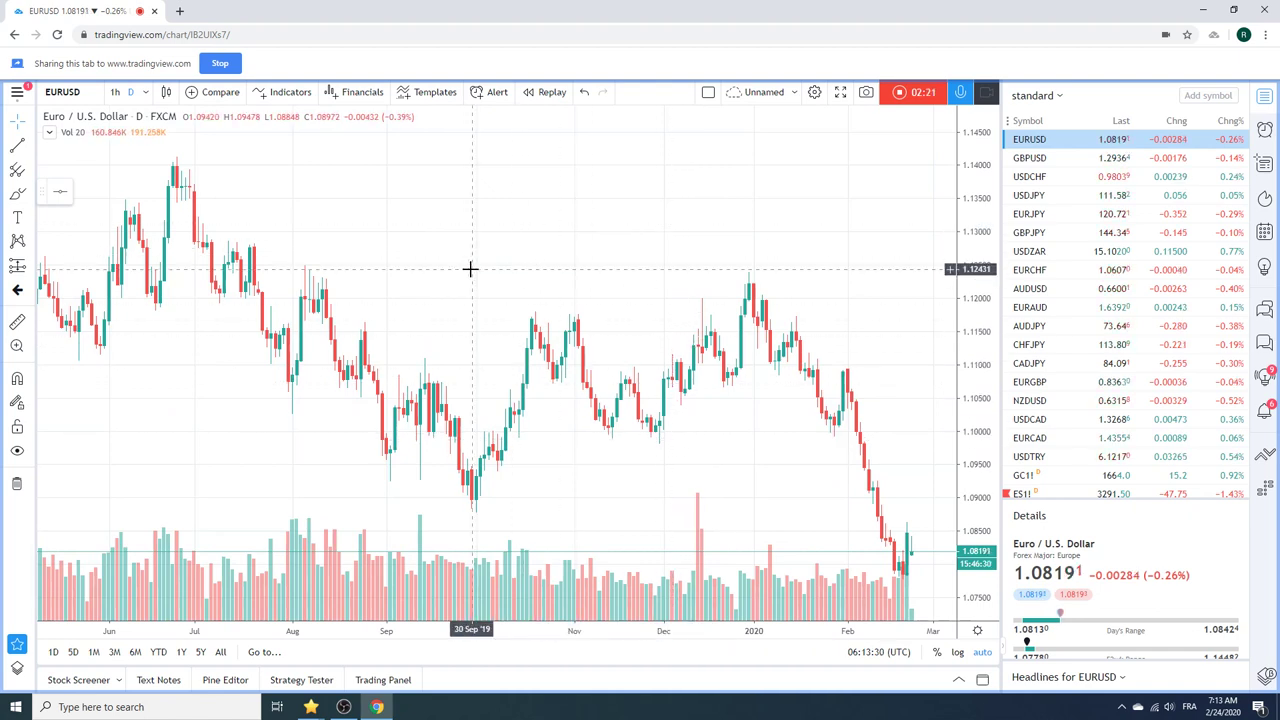
Step: Load the USDJPY (FXCM) daily chart from the watchlist
click(1030, 195)
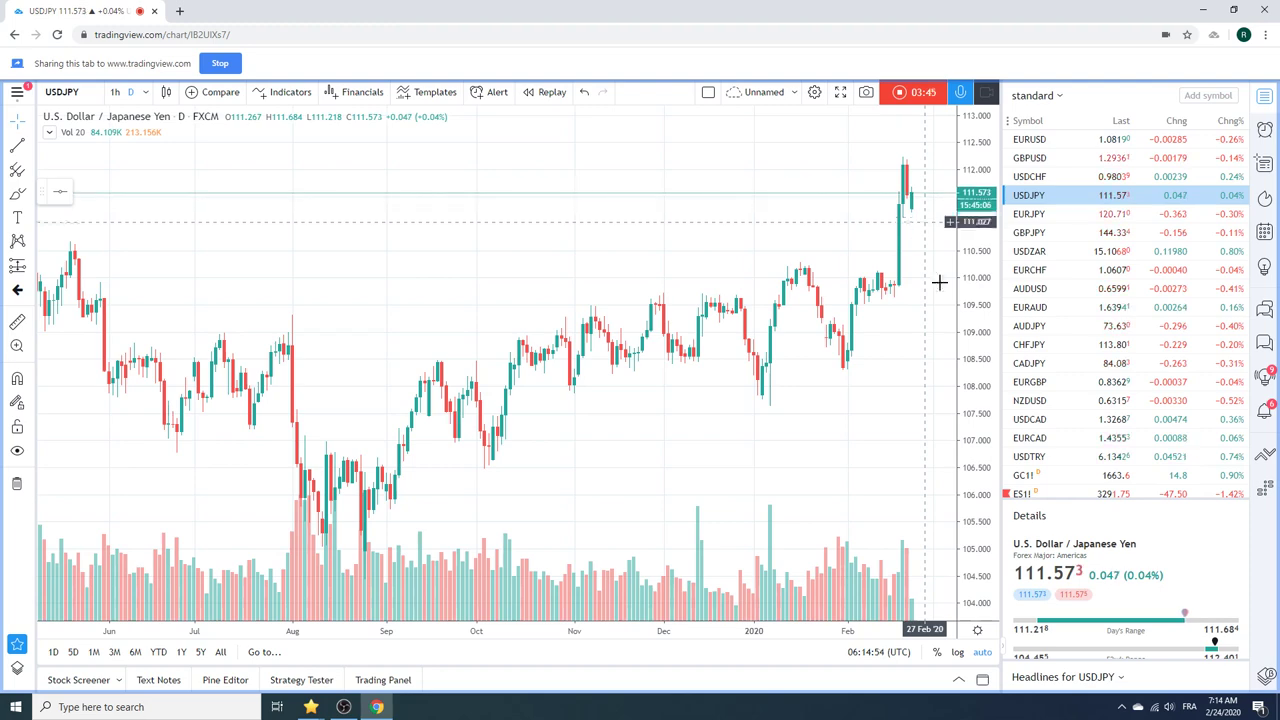
Step: Show GC1! Gold Futures on a 1 week interval, zoomed to span 2014–2020
click(1040, 477)
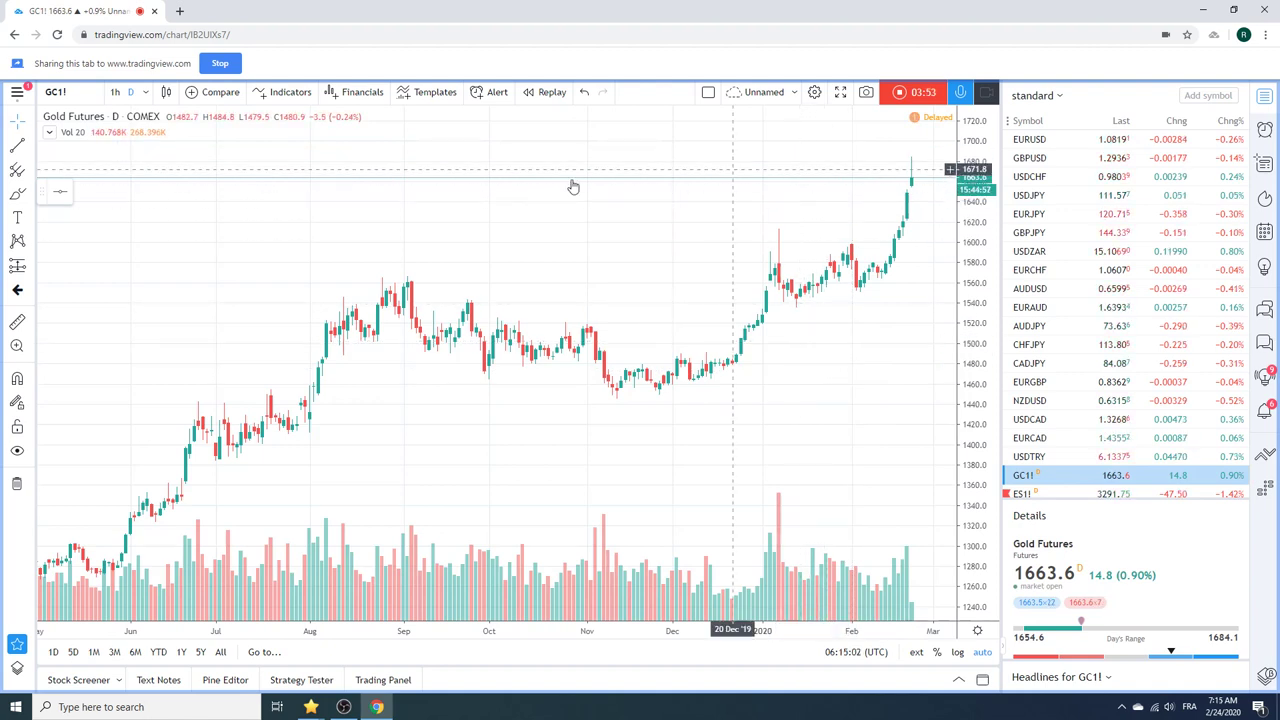
click(145, 92)
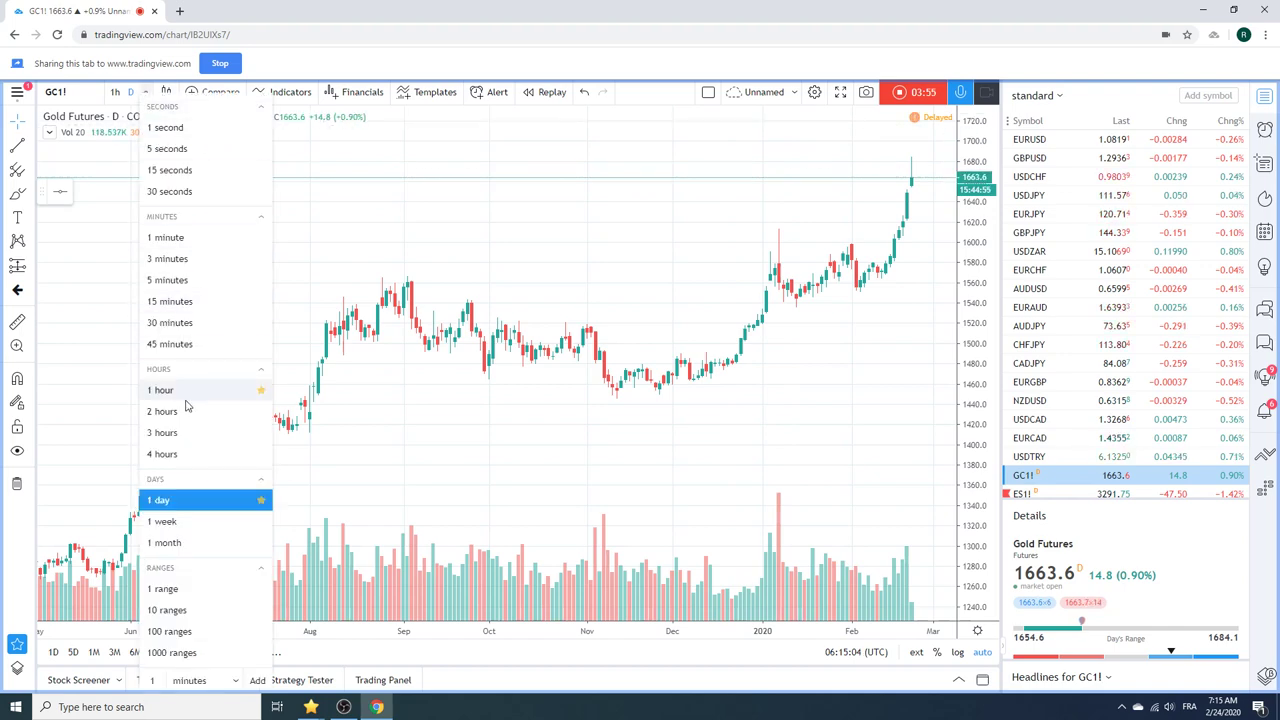
click(197, 520)
scroll(591, 426, down, 5)
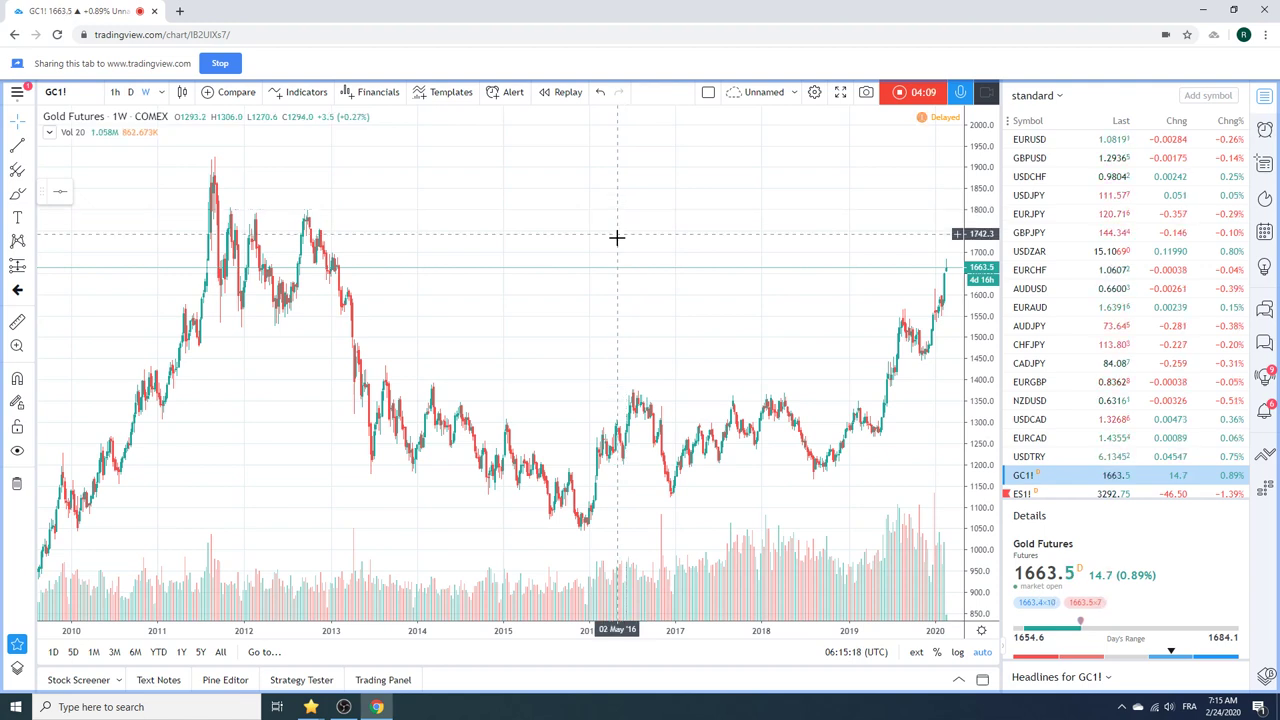
scroll(617, 240, up, 2)
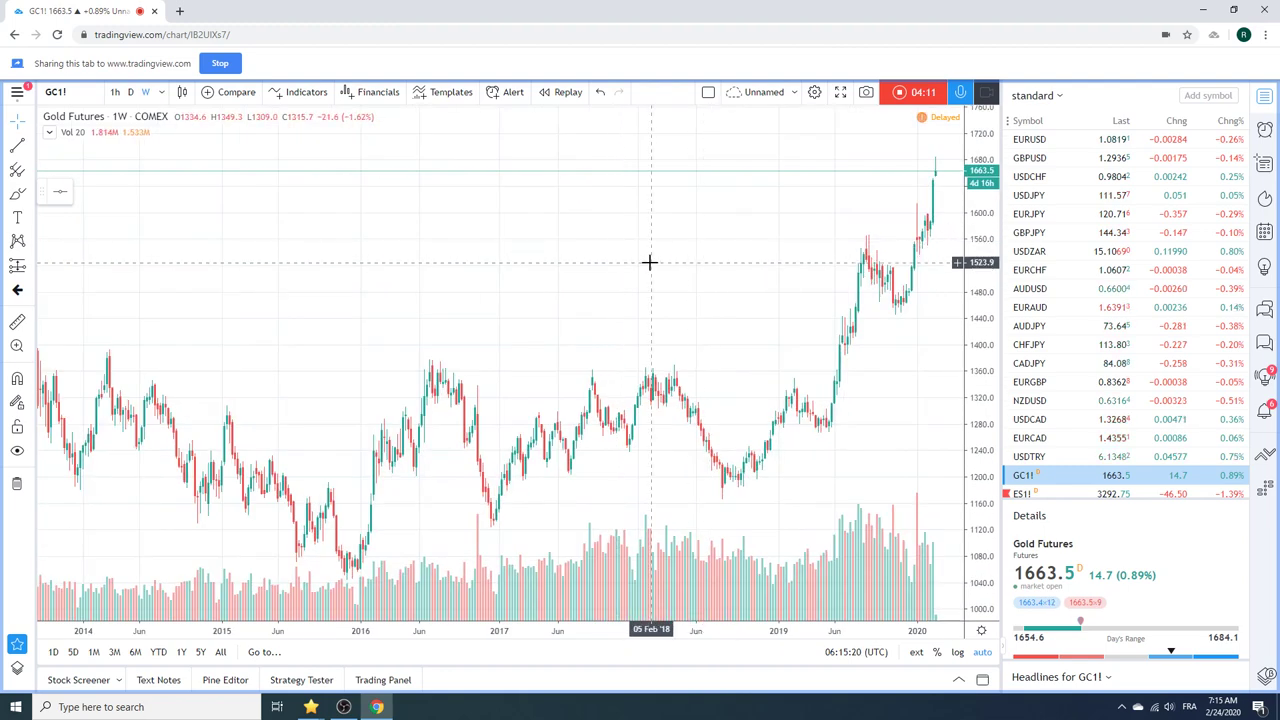
scroll(1147, 346, down, 2)
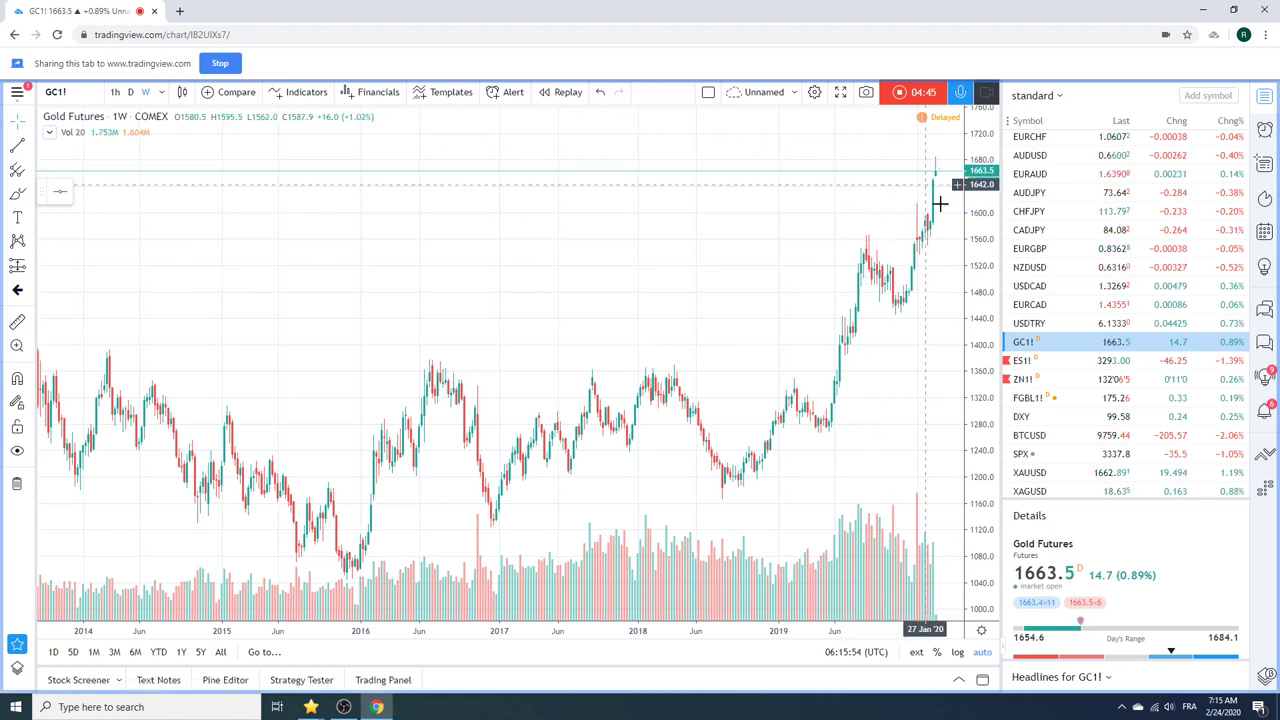
Step: Load BTCUSD (Coinbase) and set the interval to D for daily bars
click(1039, 440)
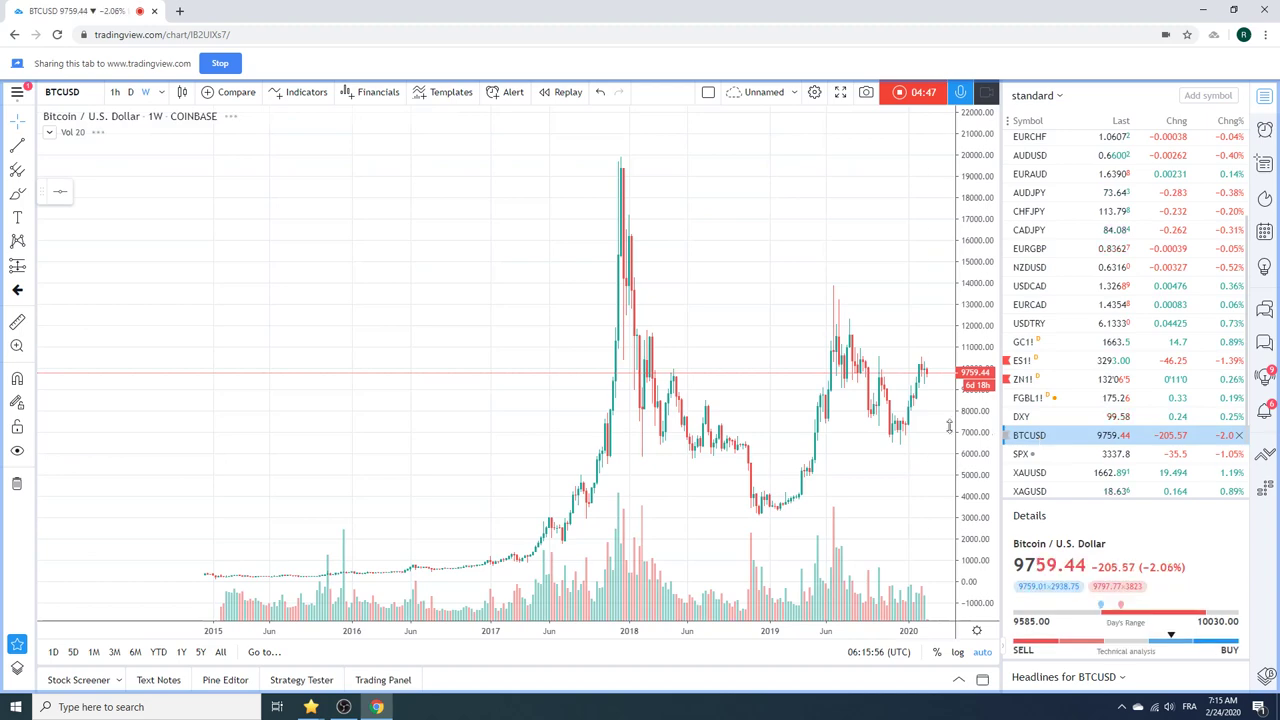
scroll(749, 364, up, 2)
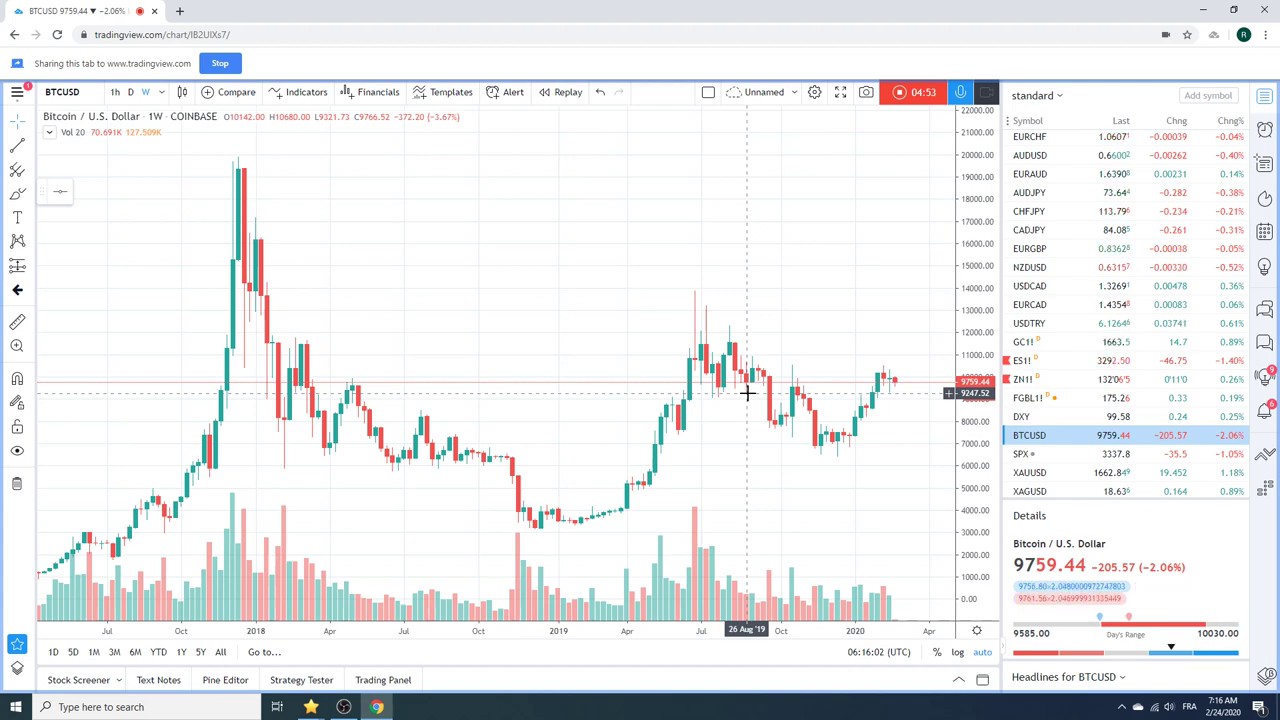
click(130, 91)
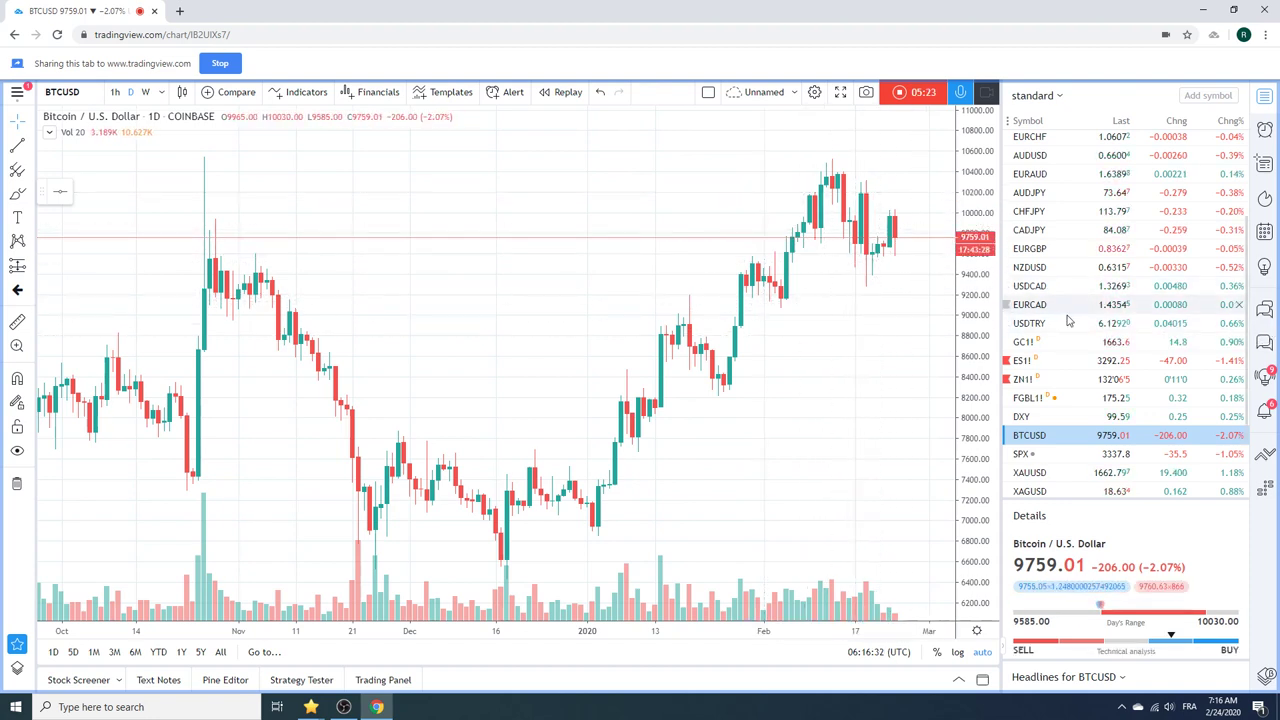
scroll(1093, 318, up, 3)
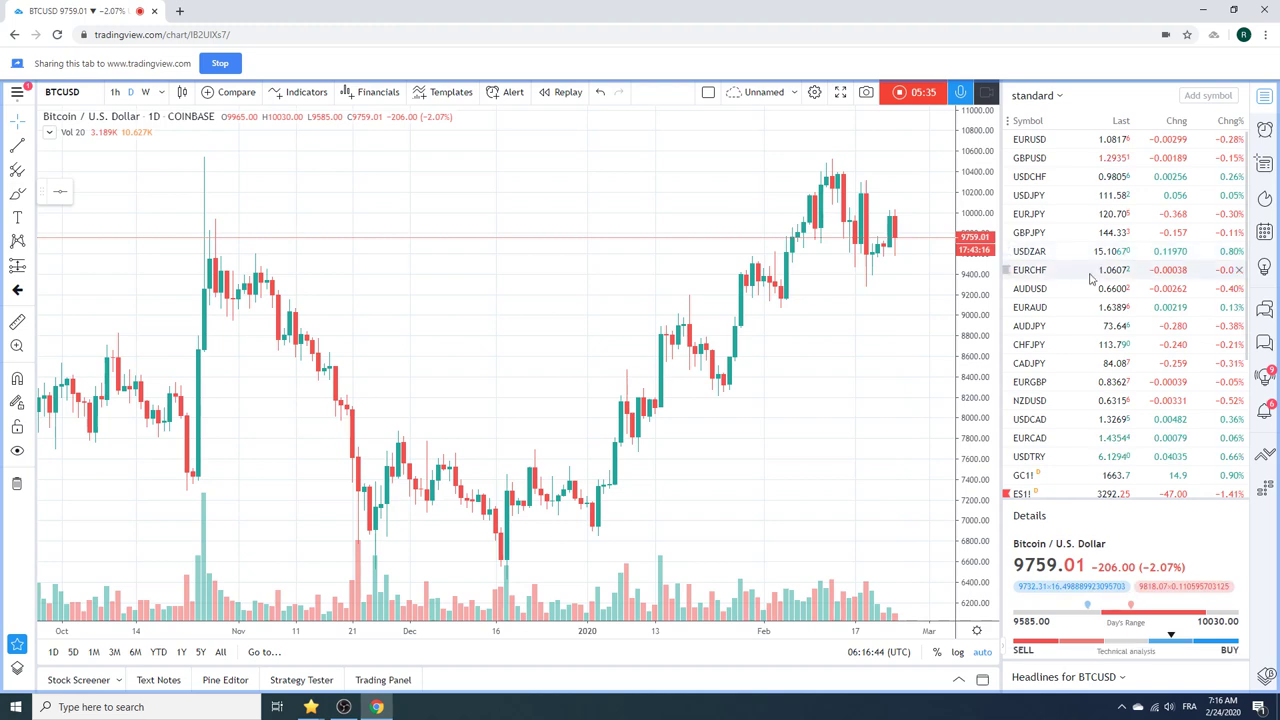
click(1045, 294)
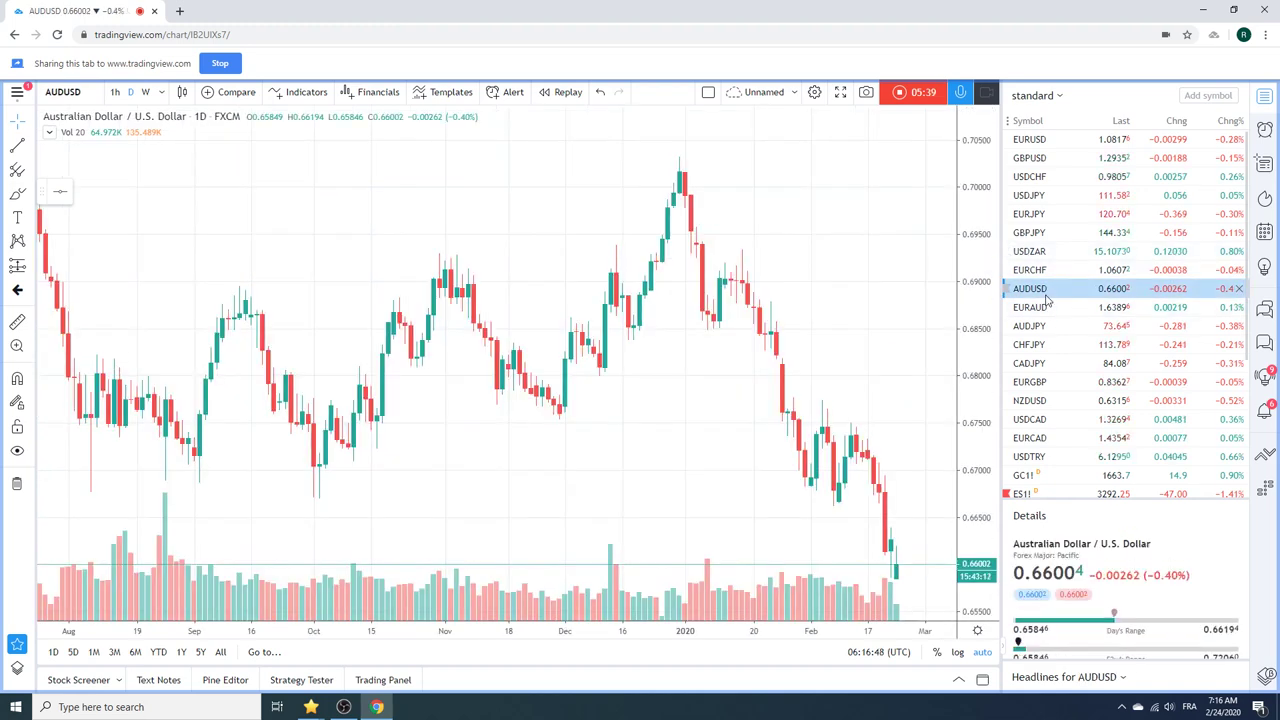
click(1040, 270)
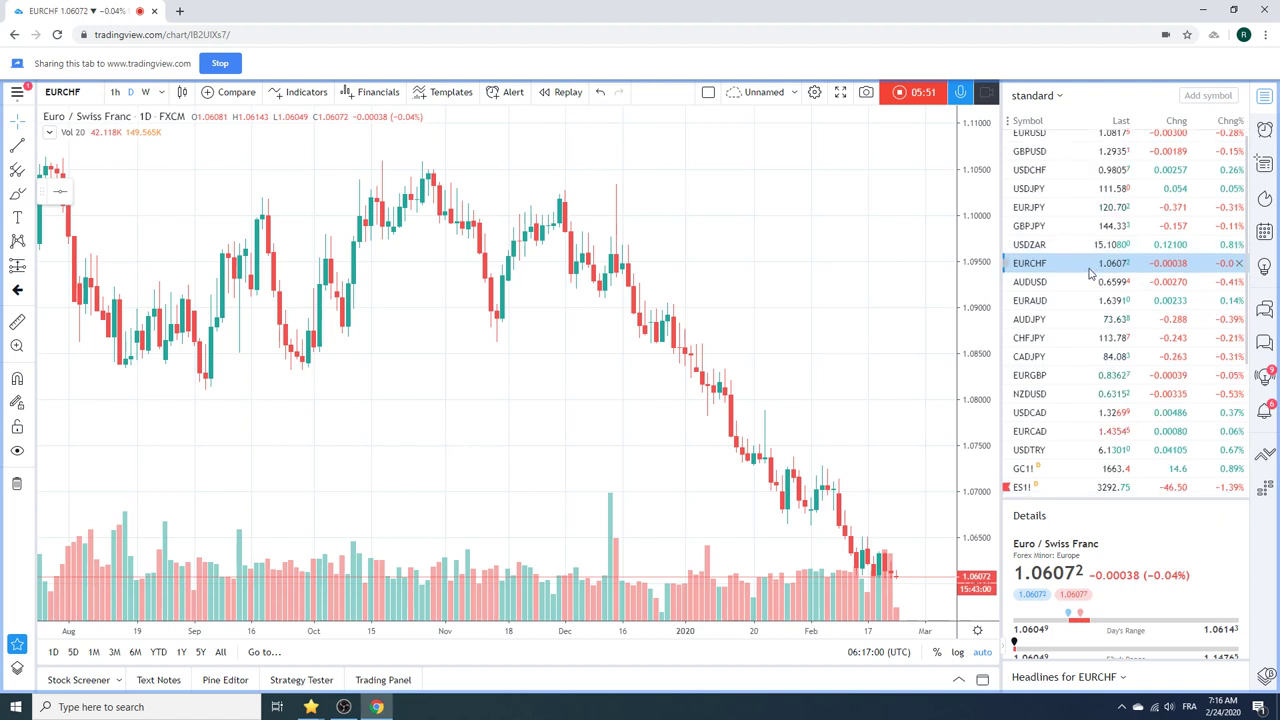
scroll(1084, 265, down, 3)
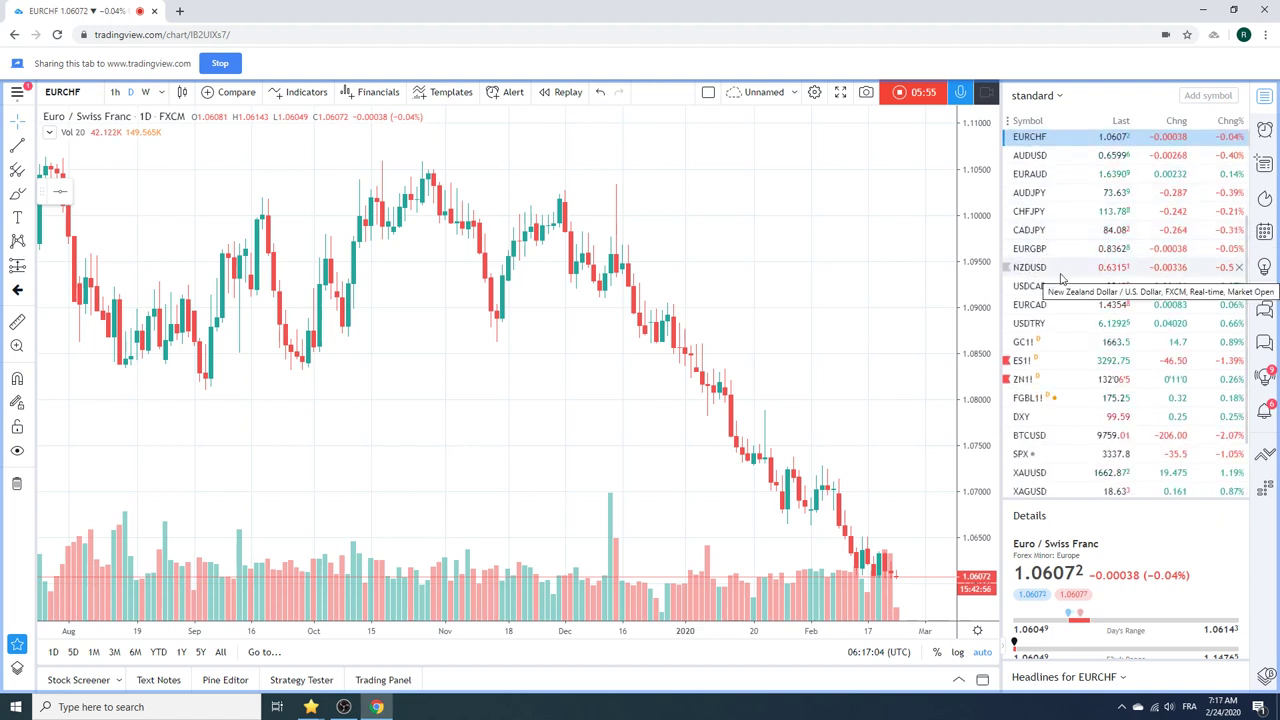
Step: Load the ZN1! 10 Year T-Note Futures (CBOT) daily chart from the watchlist
click(1054, 379)
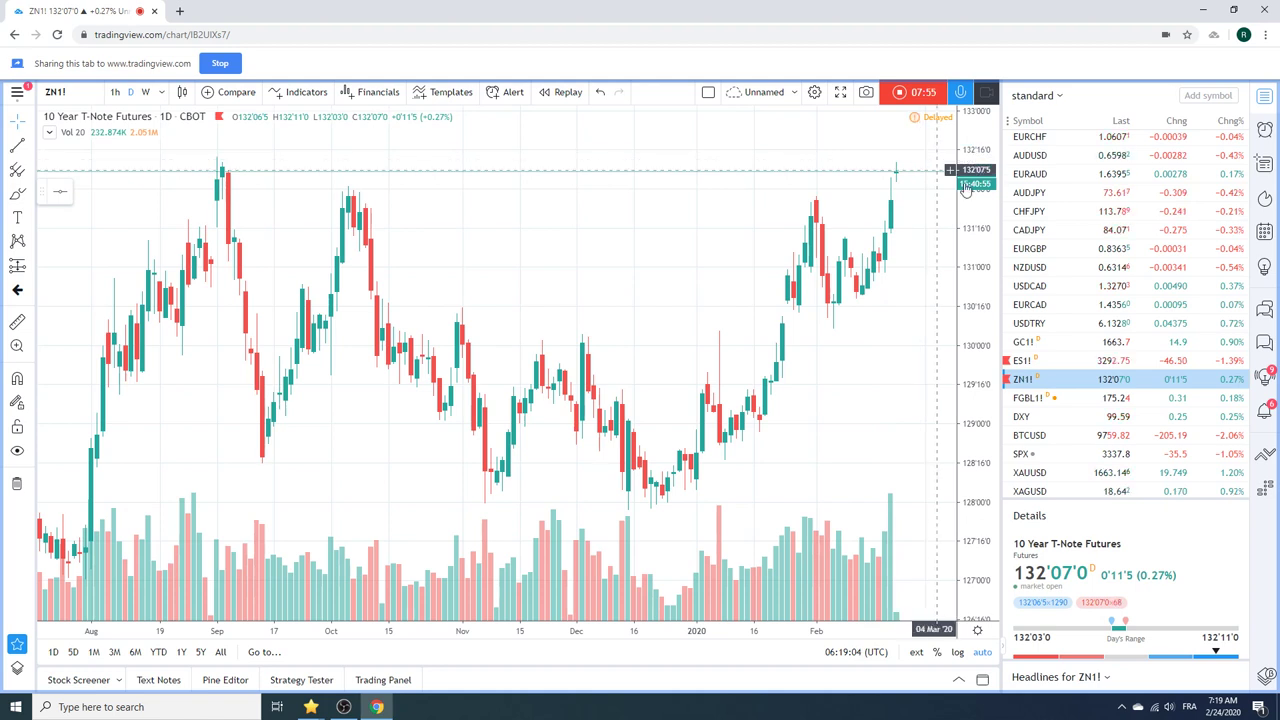
scroll(1075, 218, up, 3)
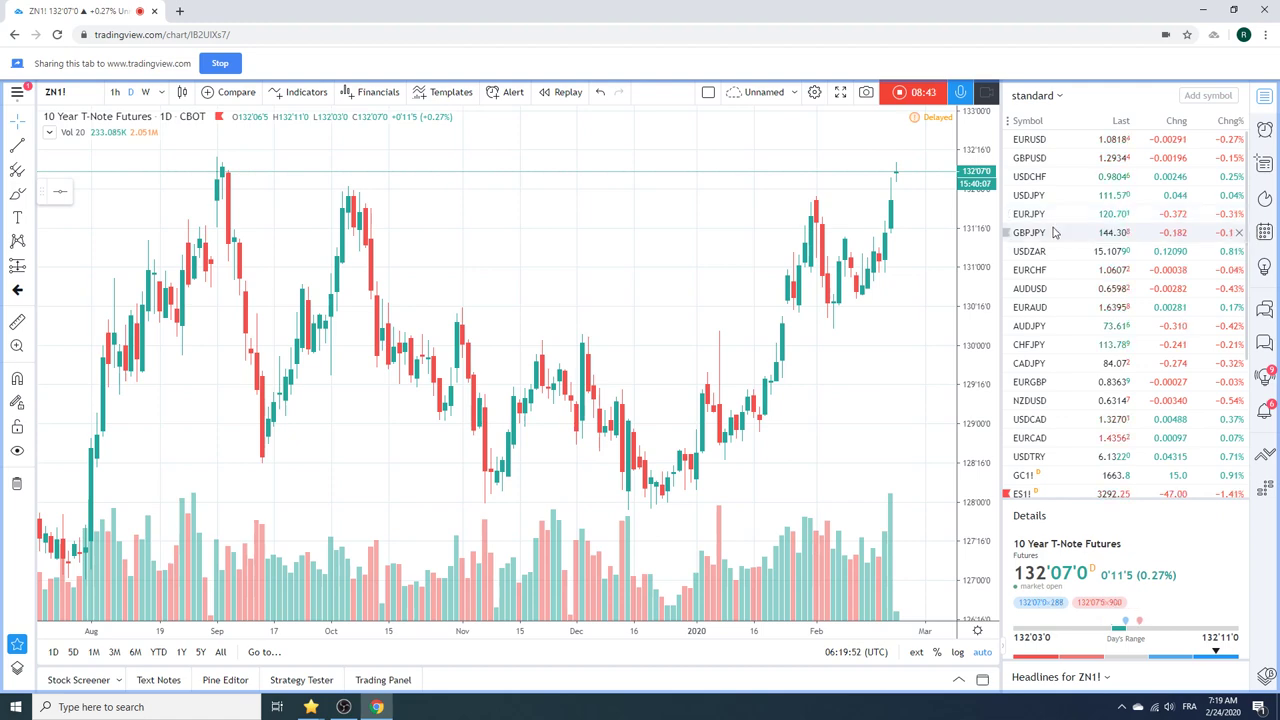
scroll(1053, 232, down, 3)
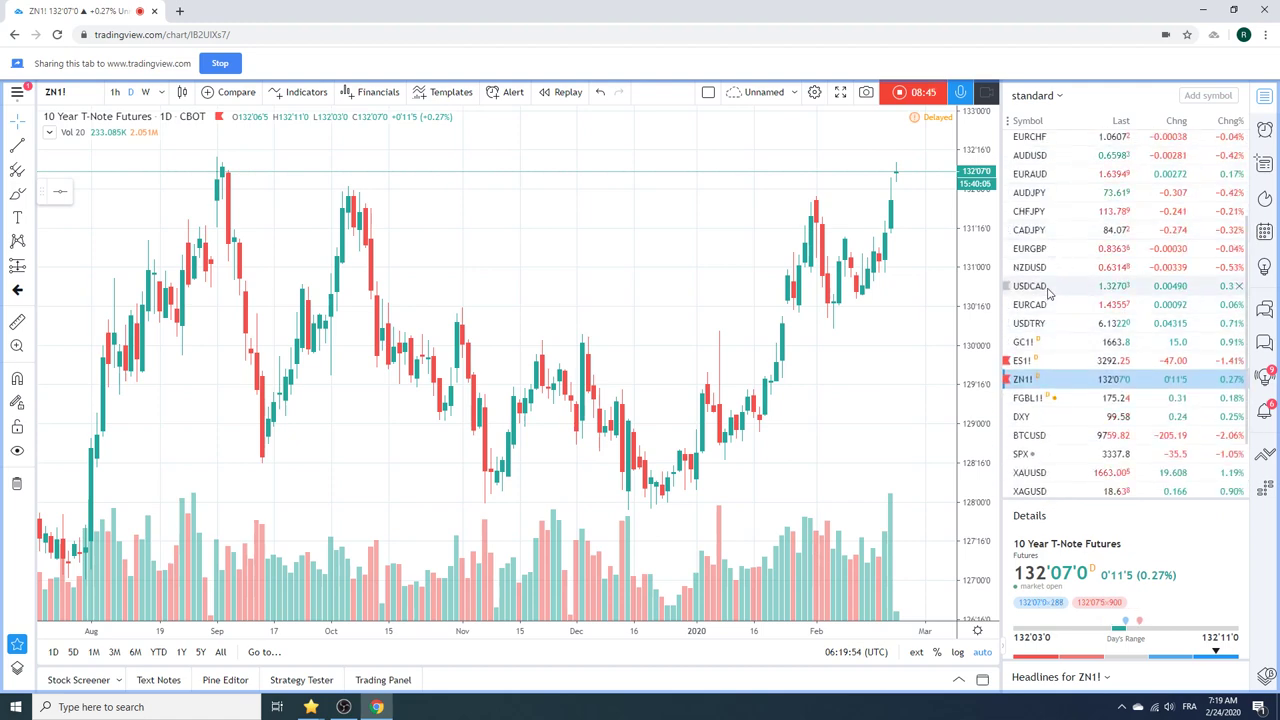
Step: Switch to USDCAD (FXCM) daily candles and zoom in and out to review
click(1048, 287)
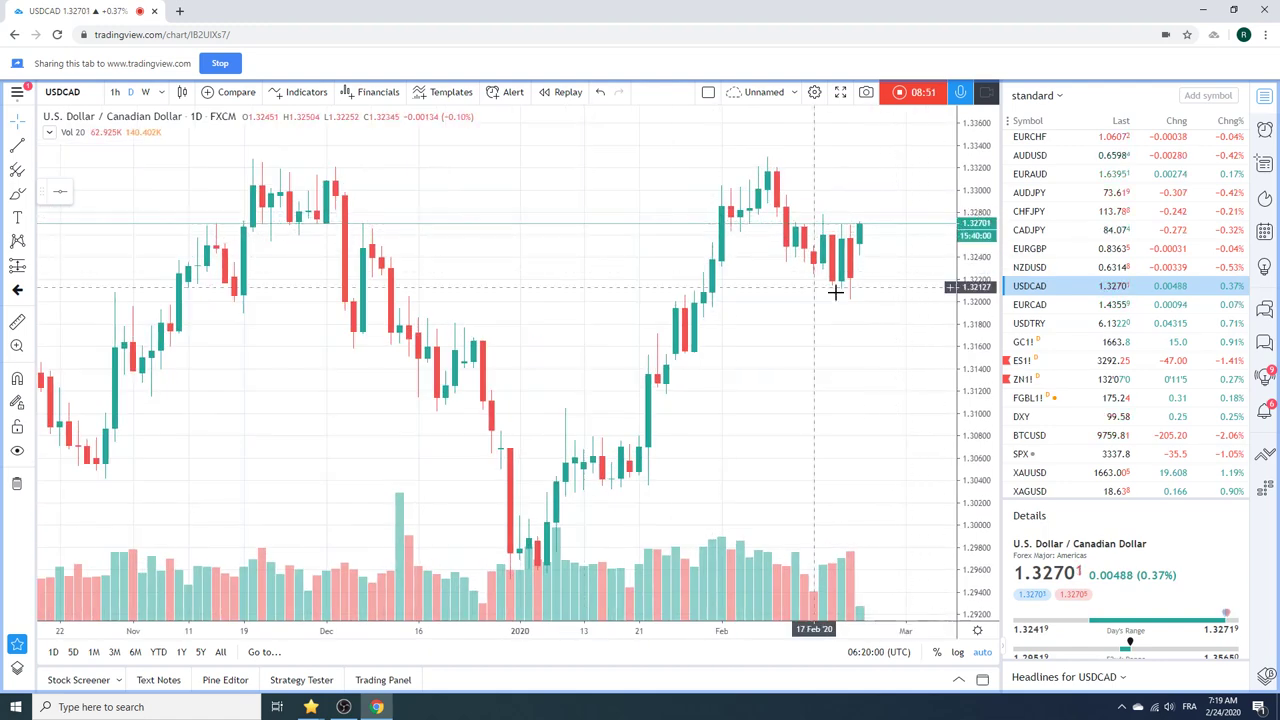
scroll(757, 286, down, 3)
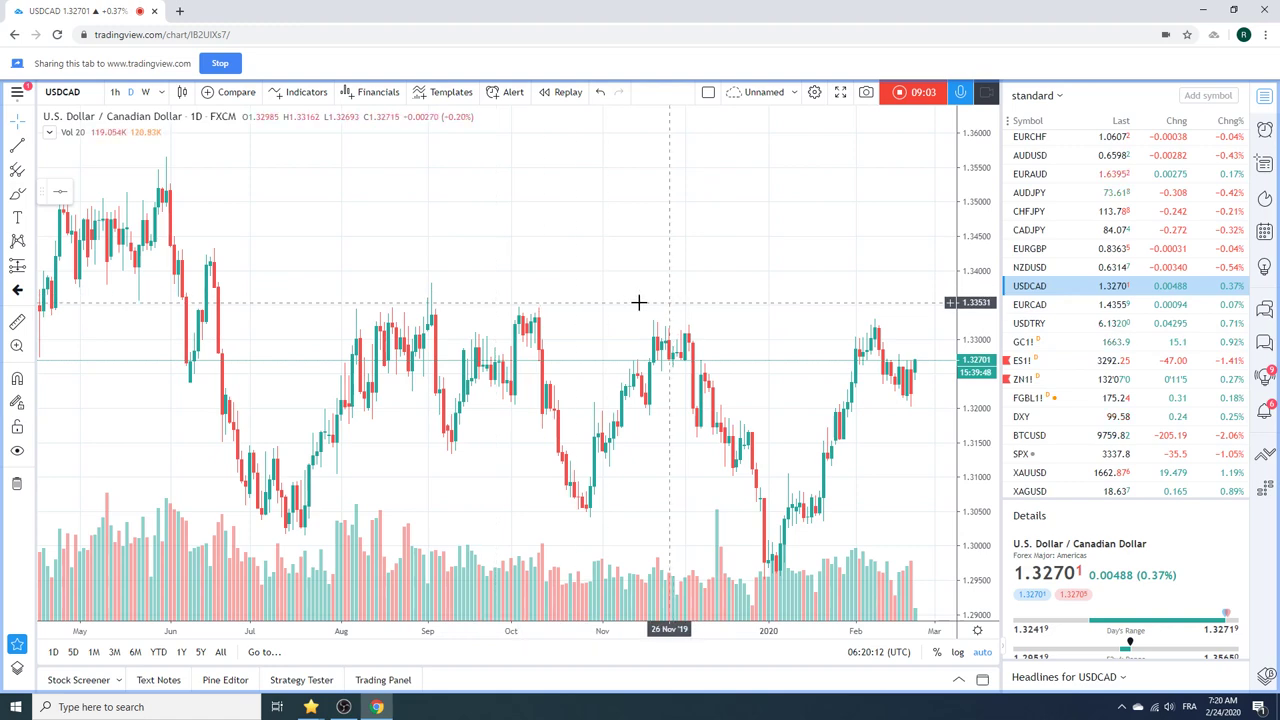
scroll(610, 298, up, 2)
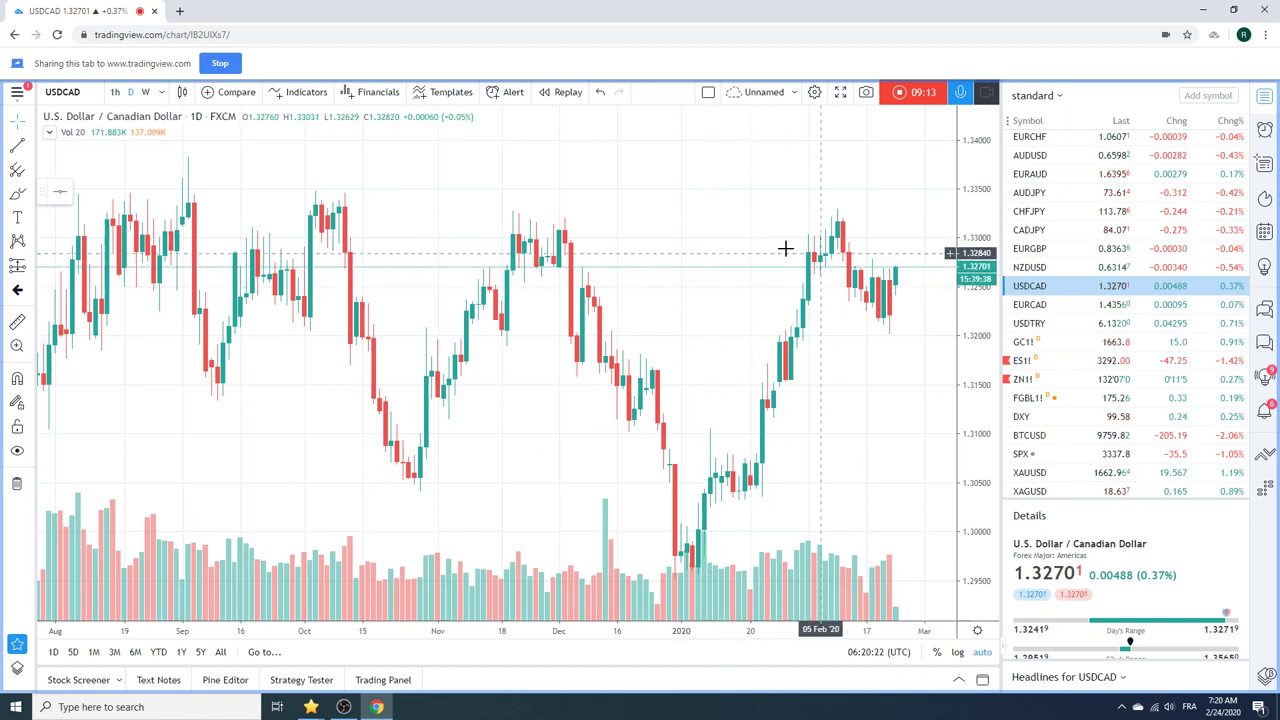
scroll(866, 210, down, 3)
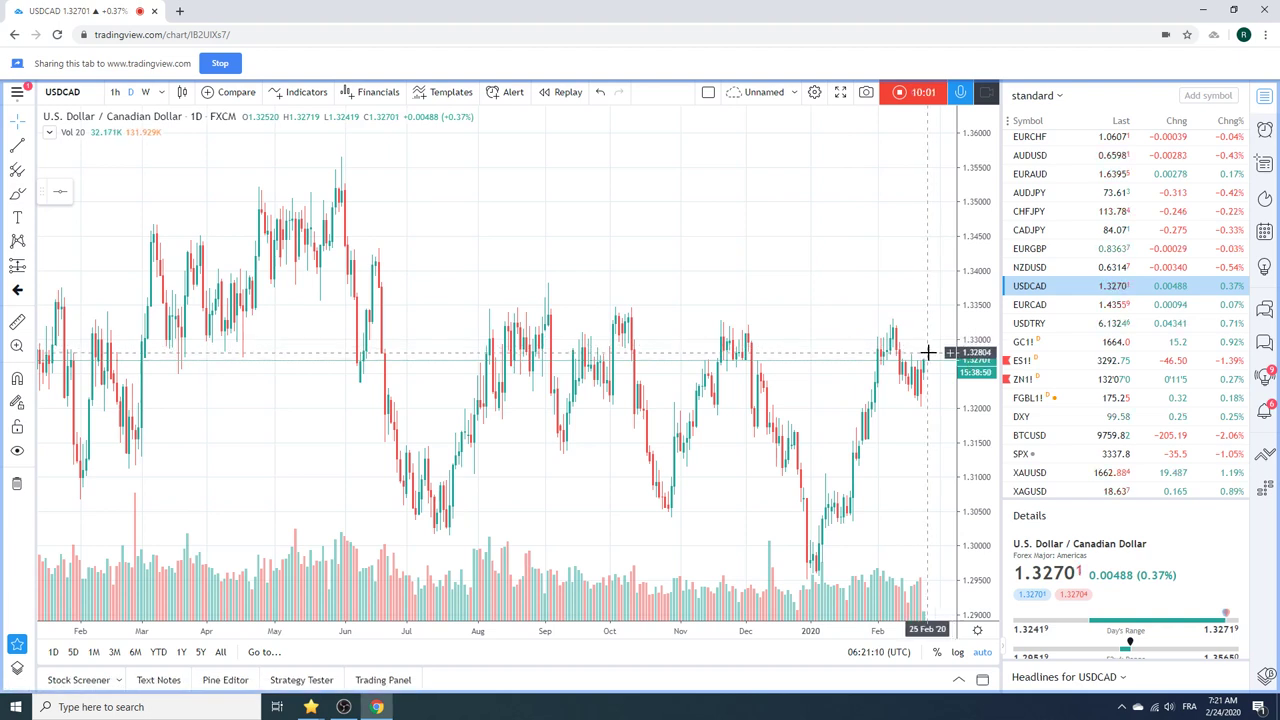
scroll(671, 331, up, 5)
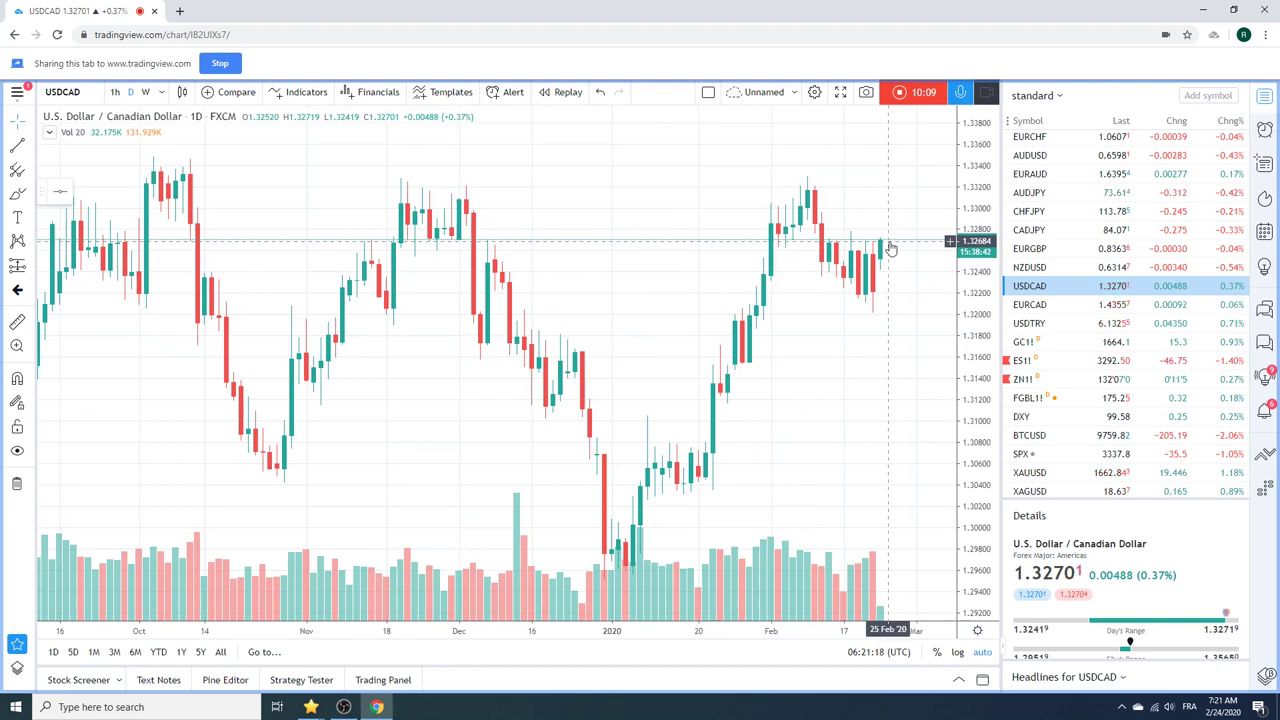
scroll(887, 247, down, 2)
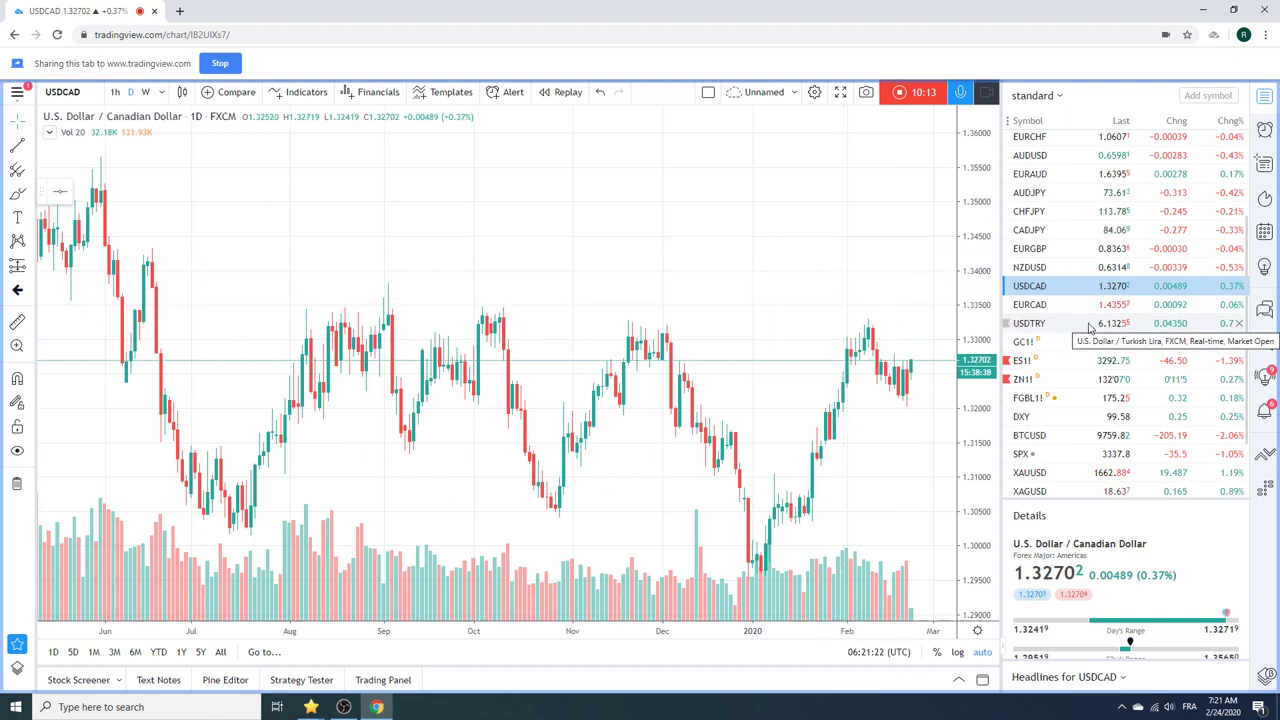
scroll(1090, 330, down, 2)
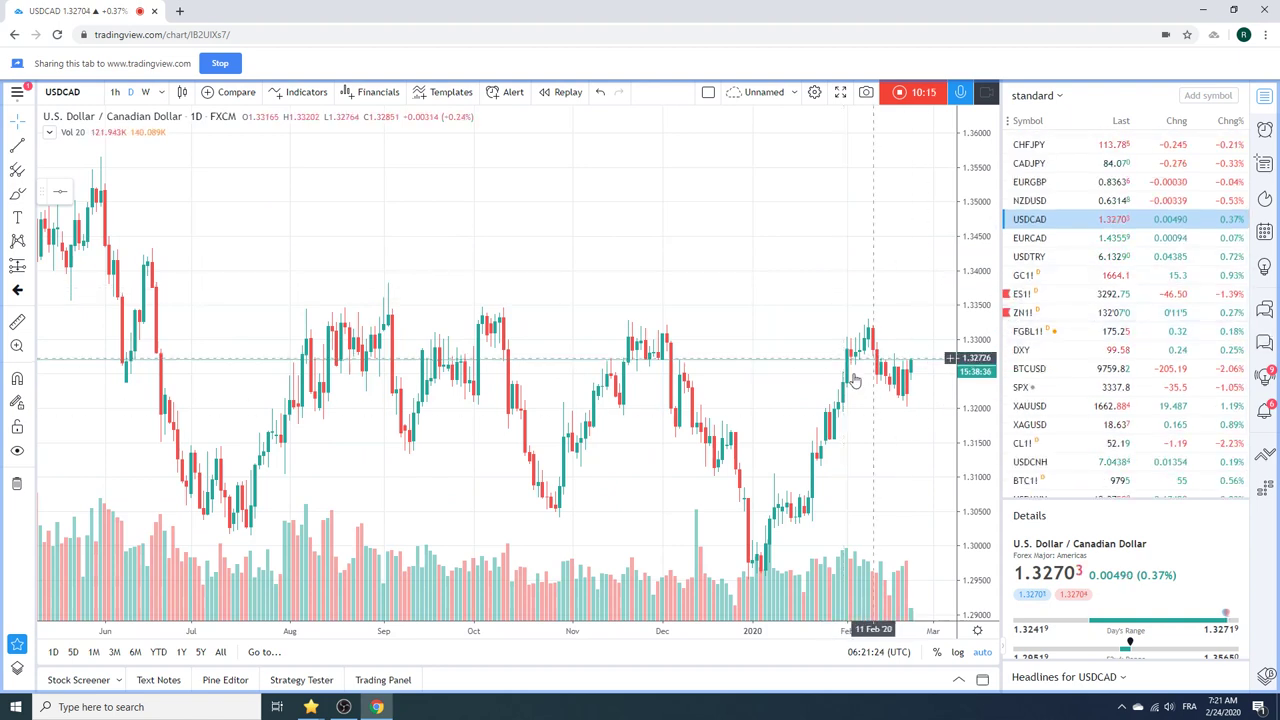
Step: Load CL1! Light Crude Oil Futures (NYMEX) daily candles and zoom in
click(1028, 443)
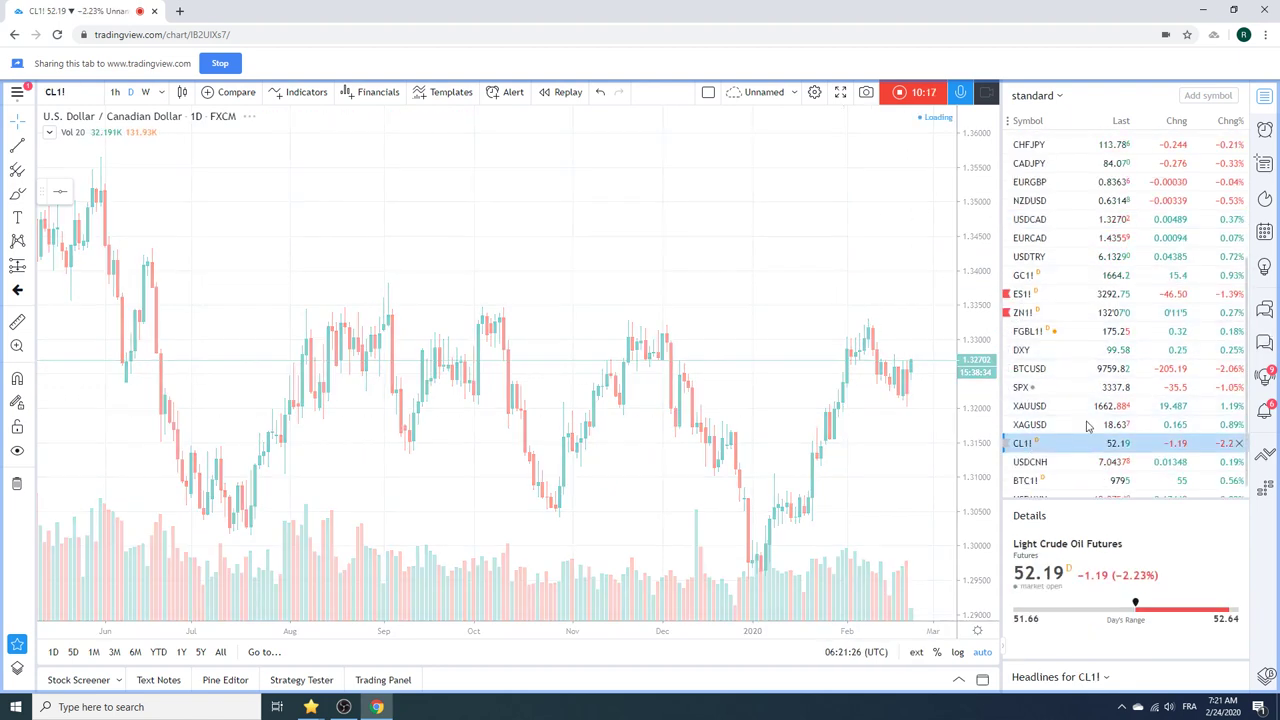
scroll(846, 314, up, 3)
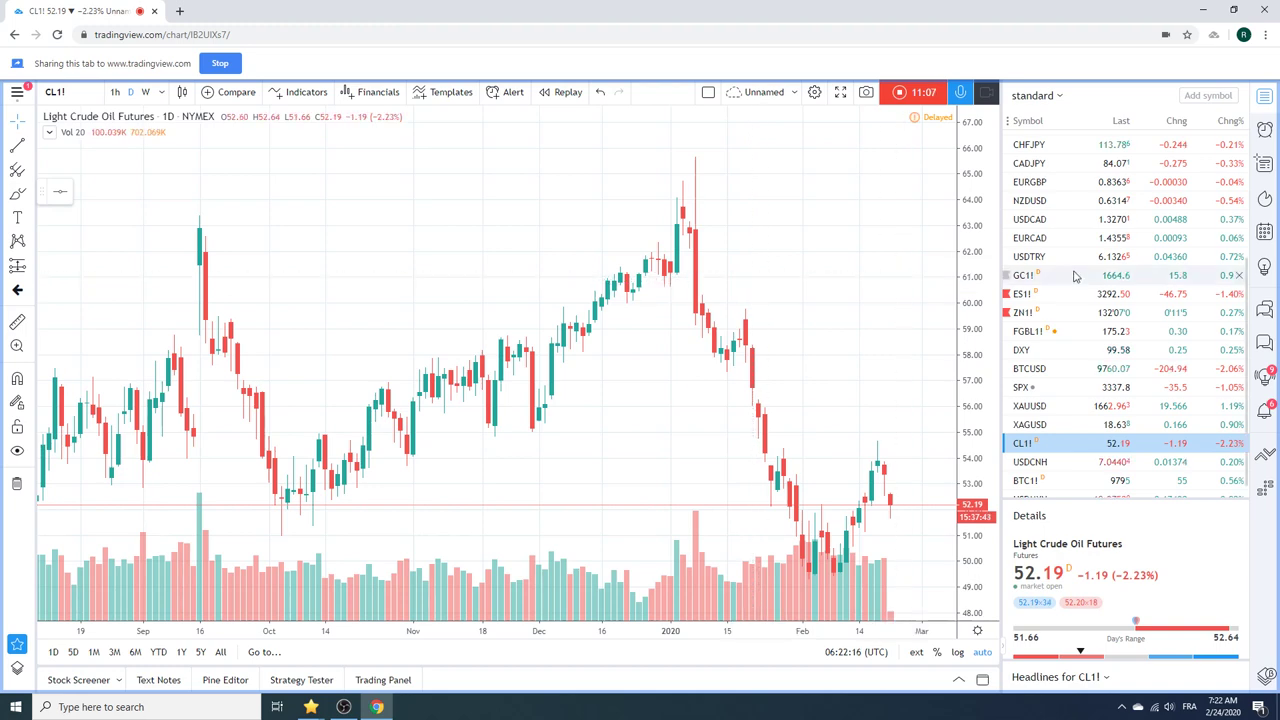
scroll(1068, 277, up, 3)
scroll(1063, 276, down, 4)
scroll(1065, 278, up, 3)
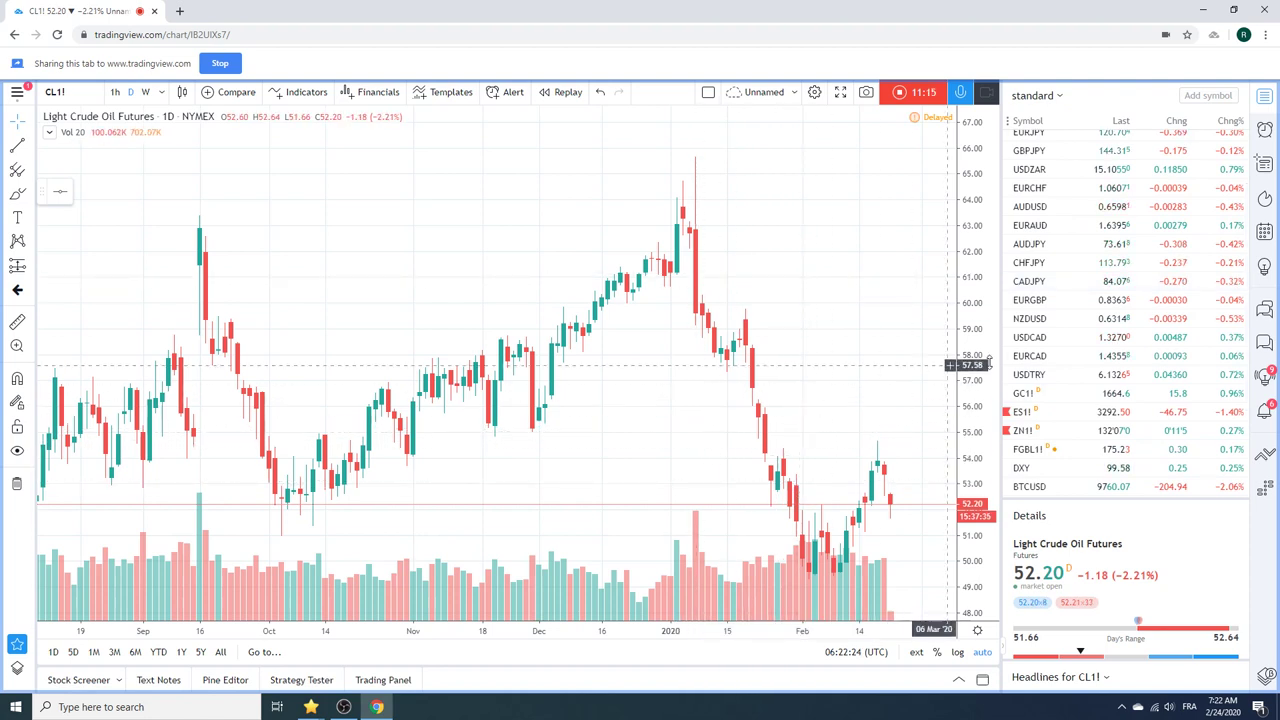
scroll(1052, 354, down, 3)
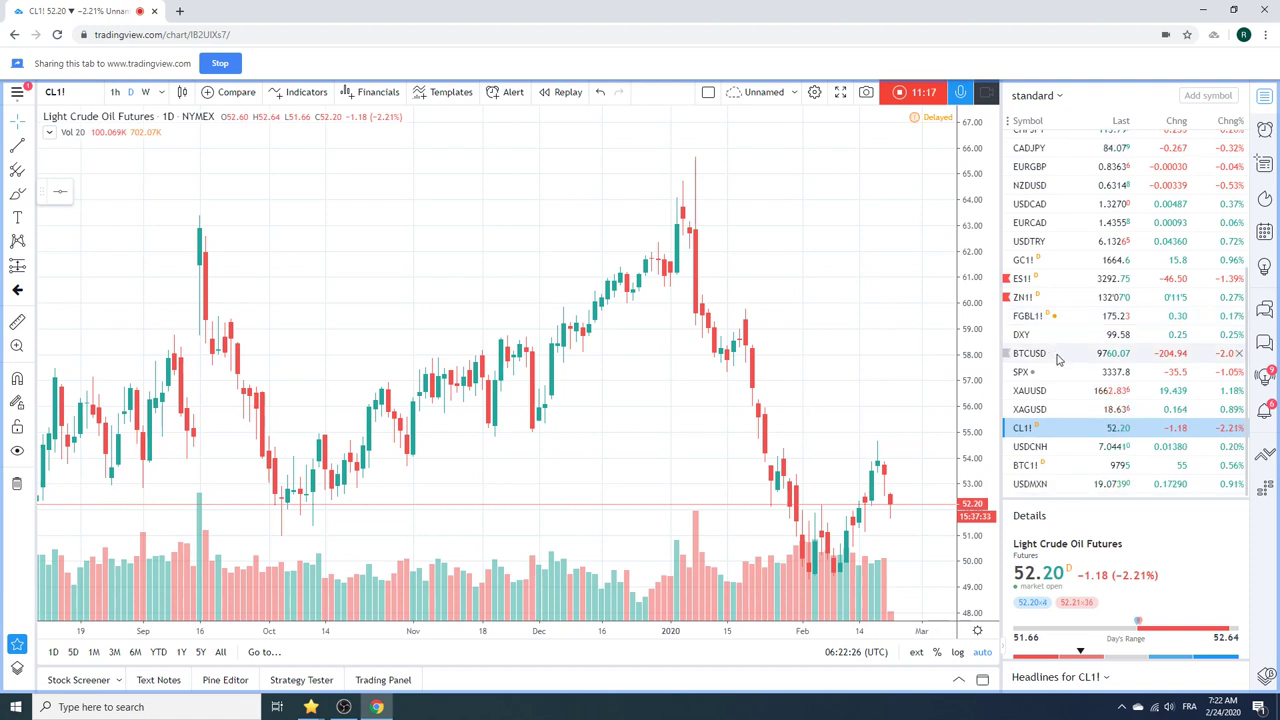
scroll(1055, 356, up, 3)
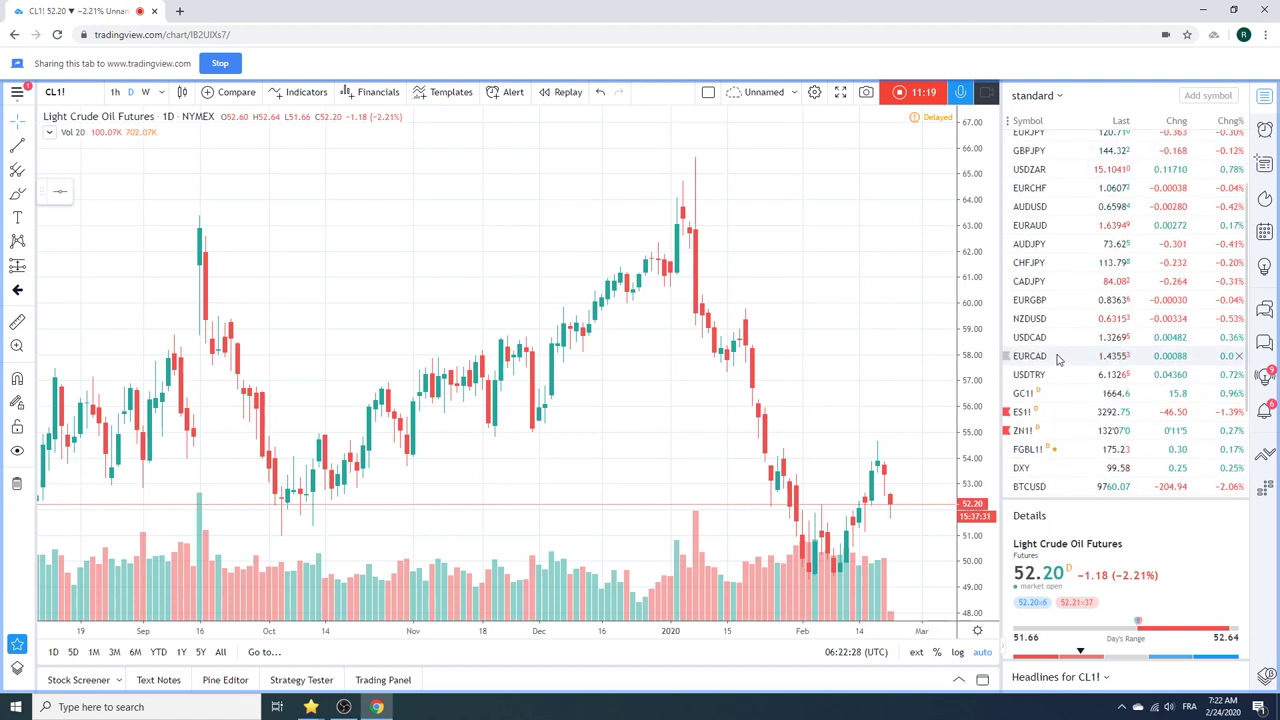